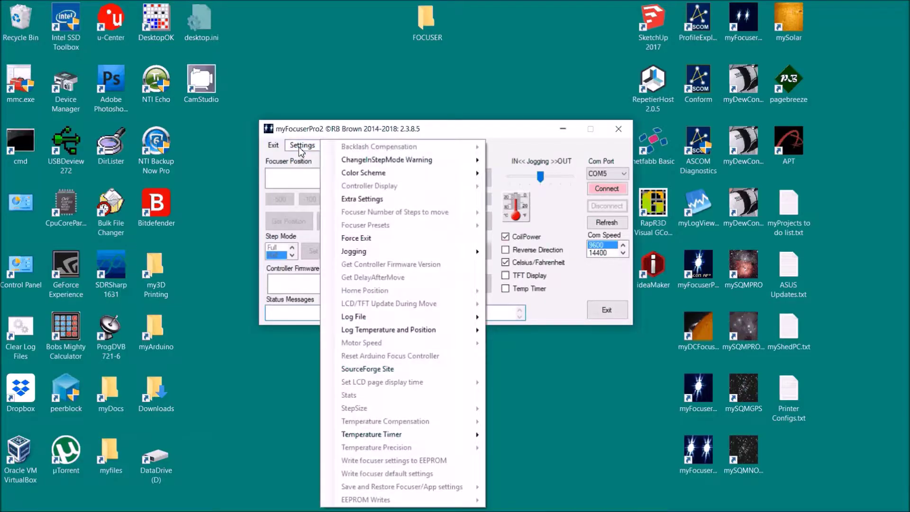
Choose Extra Settings from the Settings menu.
click(375, 199)
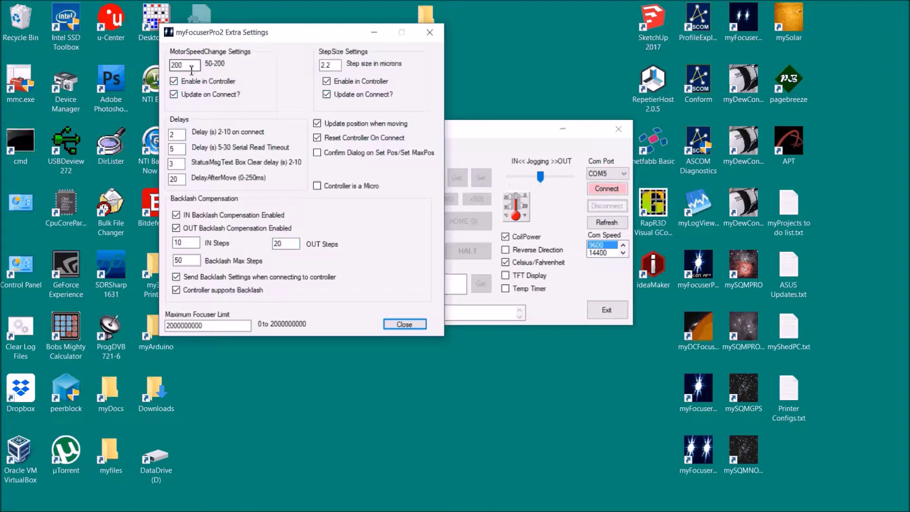
Keep motor speed at 200 with Enable in Controller unchecked and Update on Connect? ticked.
drag(188, 66, 167, 65)
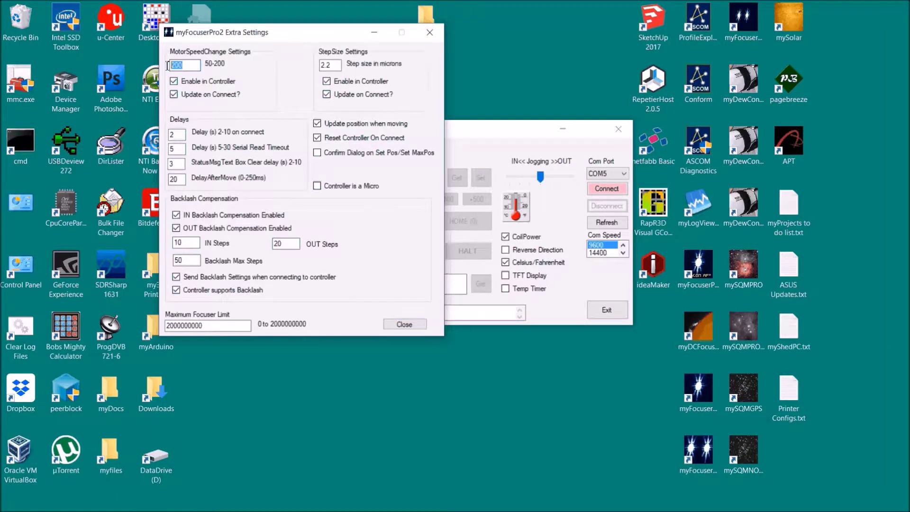
click(183, 66)
double_click(183, 67)
click(174, 81)
click(174, 94)
click(174, 94)
double_click(168, 64)
click(174, 82)
click(187, 65)
click(174, 82)
click(176, 97)
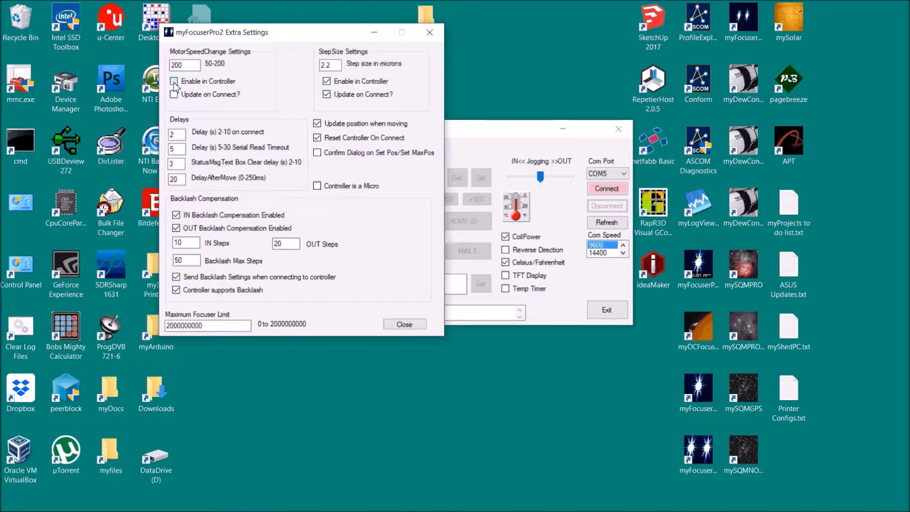
click(174, 82)
click(174, 81)
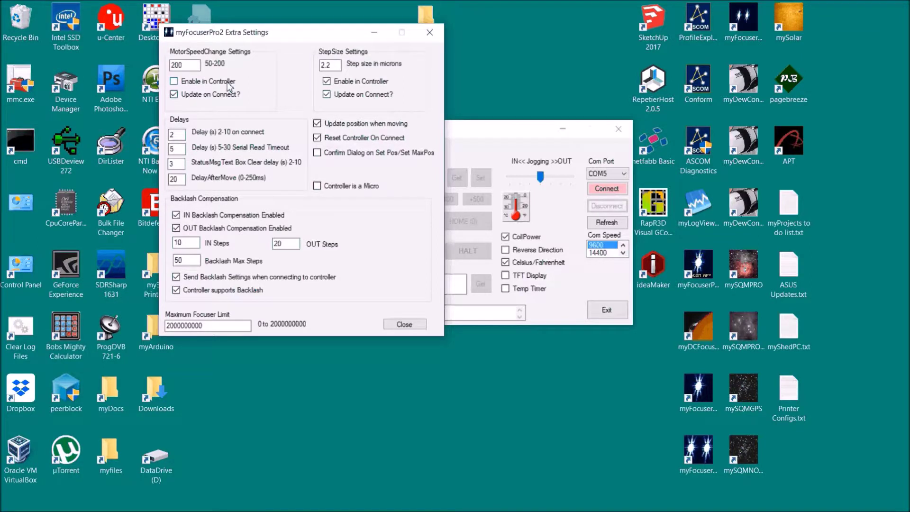
Change the step size from 2.2 to 7.8 microns and enable it in the controller.
click(327, 81)
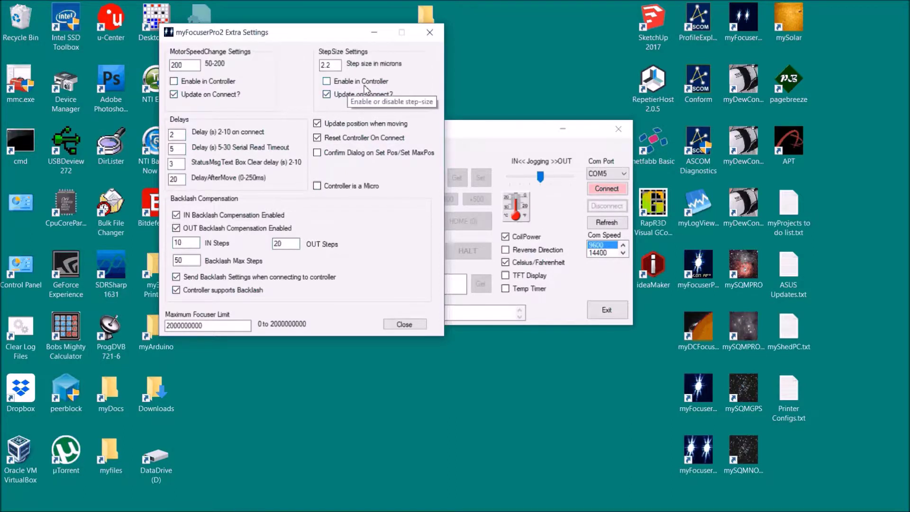
click(327, 81)
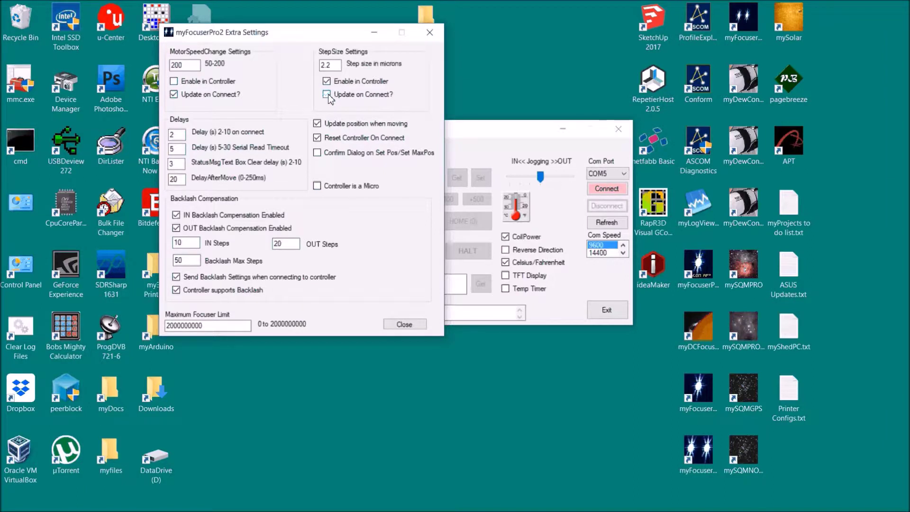
click(327, 81)
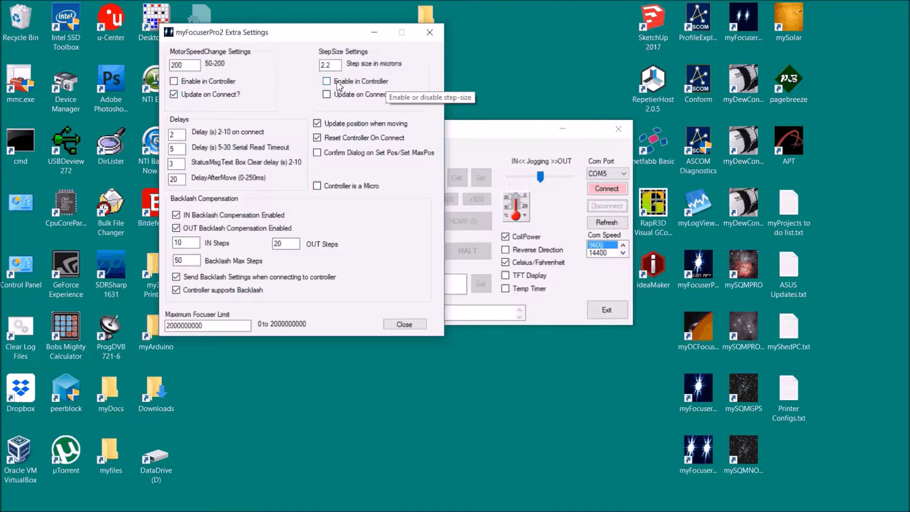
double_click(327, 65)
text(7.)
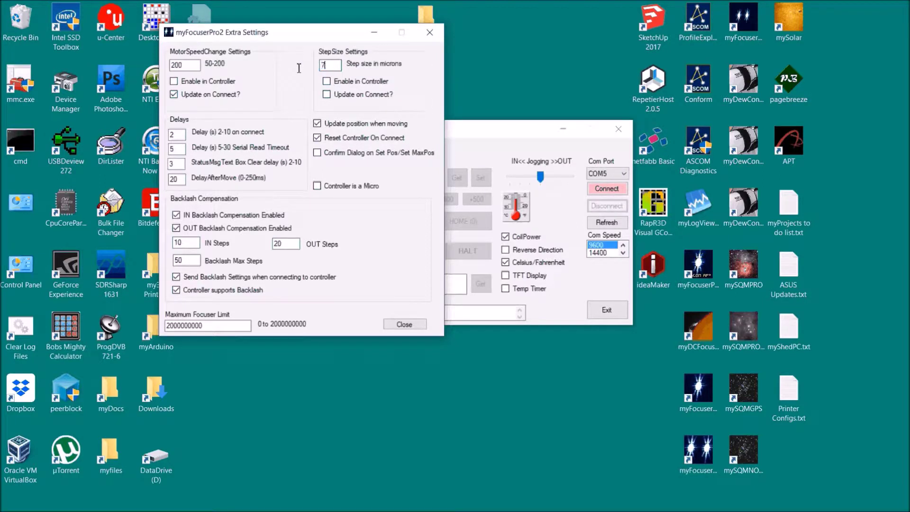
text(8)
click(328, 82)
Replace the 2-second connect delay with 3 seconds, then shift the dialog left.
double_click(176, 135)
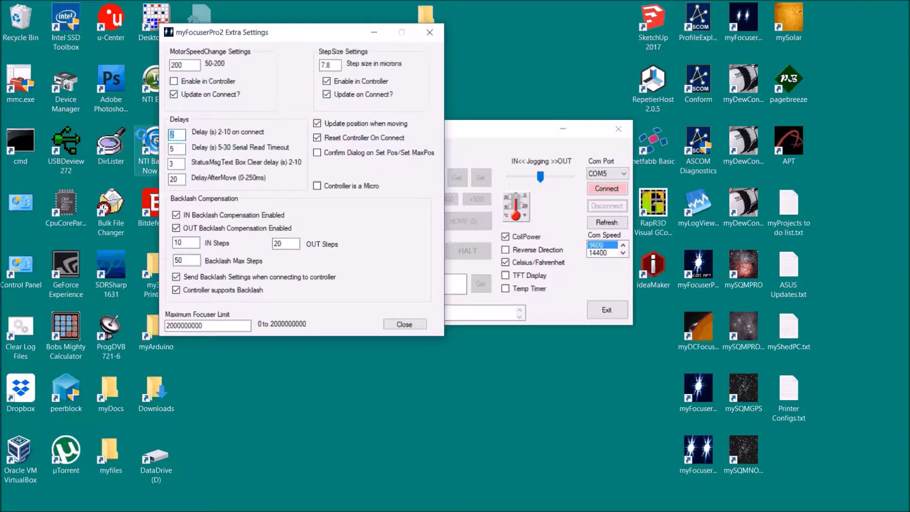
text(3)
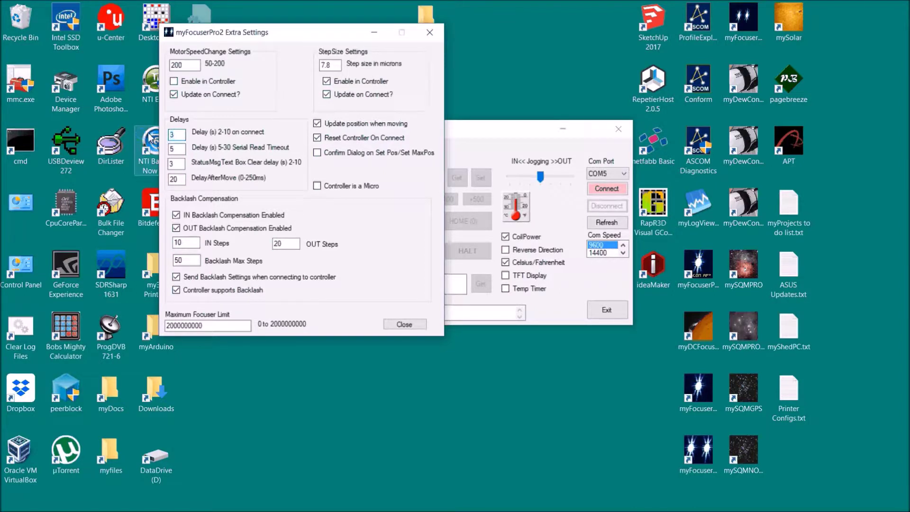
click(184, 149)
drag(326, 37, 148, 33)
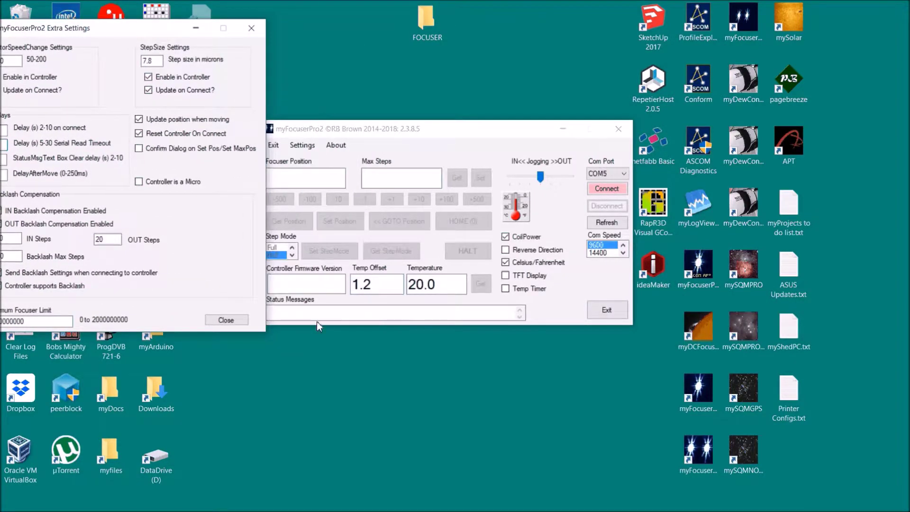
drag(122, 32, 331, 36)
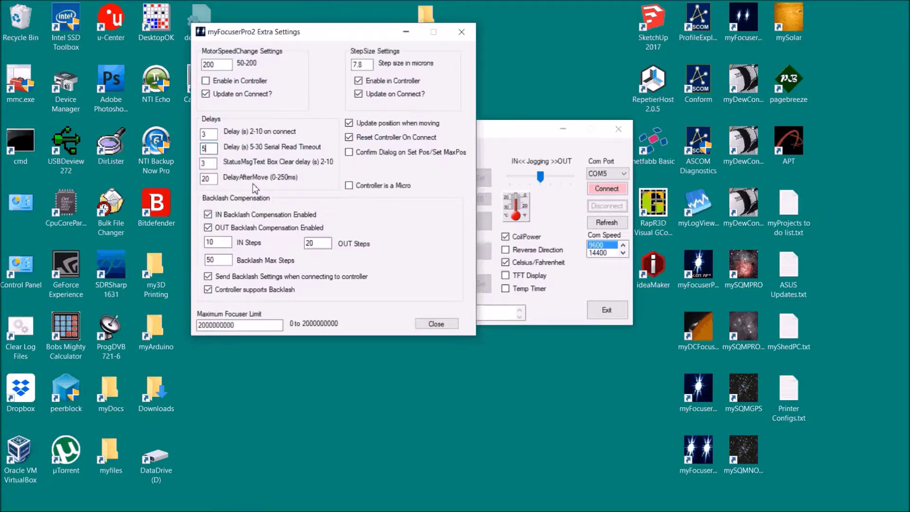
click(213, 179)
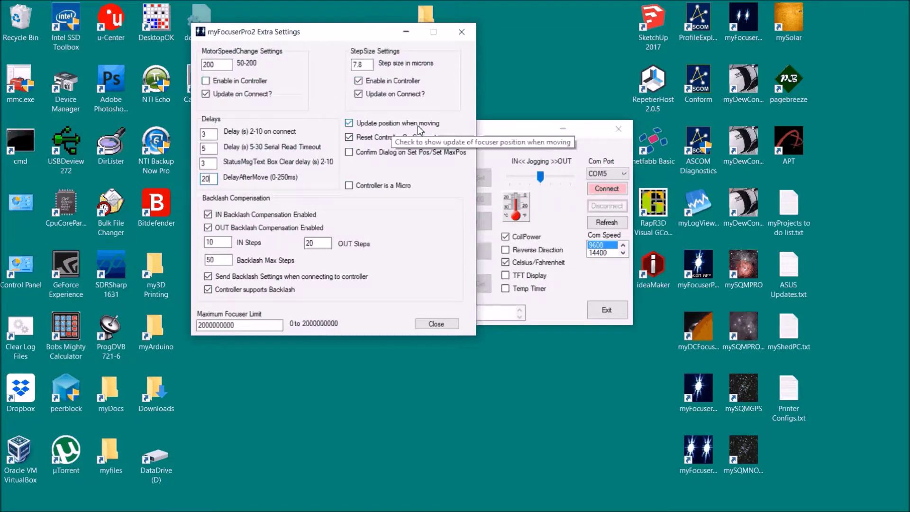
Tick Confirm Dialog on Set Pos/Set MaxPos and Controller is a Micro.
drag(351, 36, 592, 49)
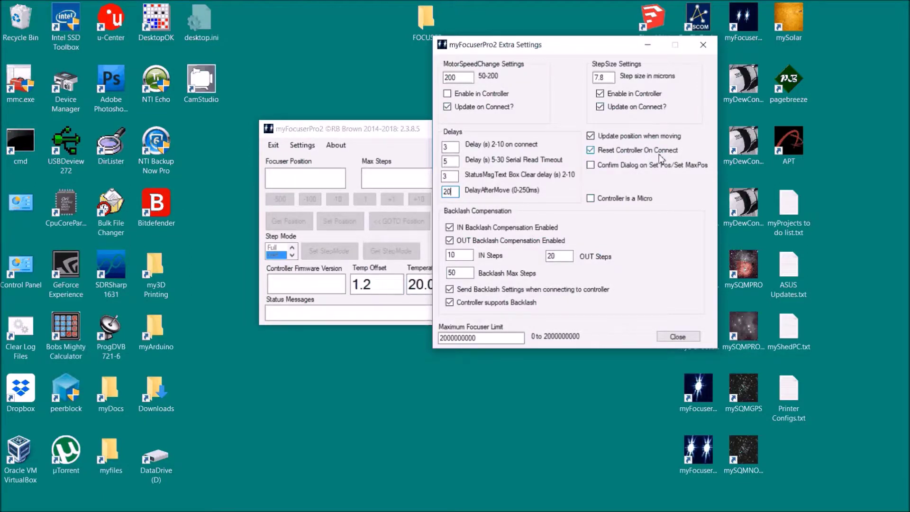
click(593, 167)
click(591, 199)
Uncheck Send Backlash Settings when connecting, keeping backlash at 10 IN / 20 OUT with controller support on.
click(462, 256)
click(560, 256)
click(462, 276)
click(449, 290)
click(469, 307)
click(449, 302)
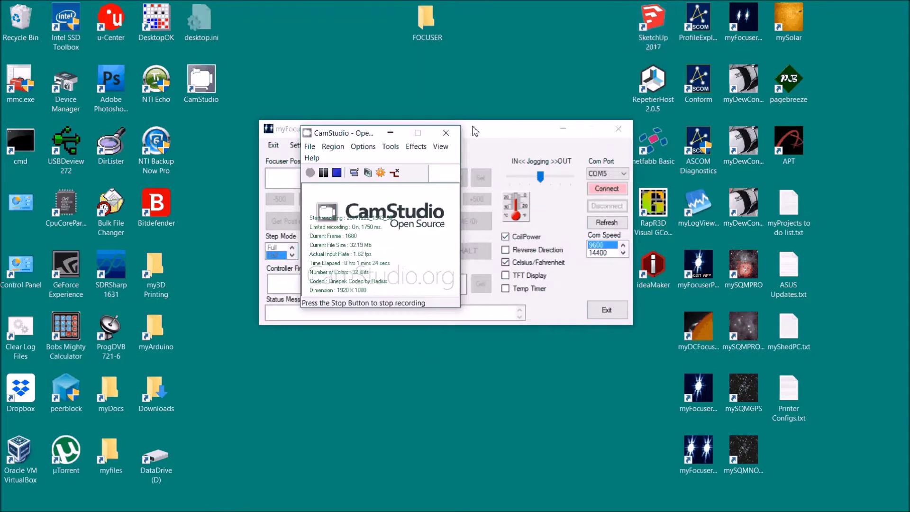
From Downloads > FOCUSER > Arduino Firmware myFocuserPro2 v262, open the Focuserv262_DRV8825_HW203 sketch.
click(429, 33)
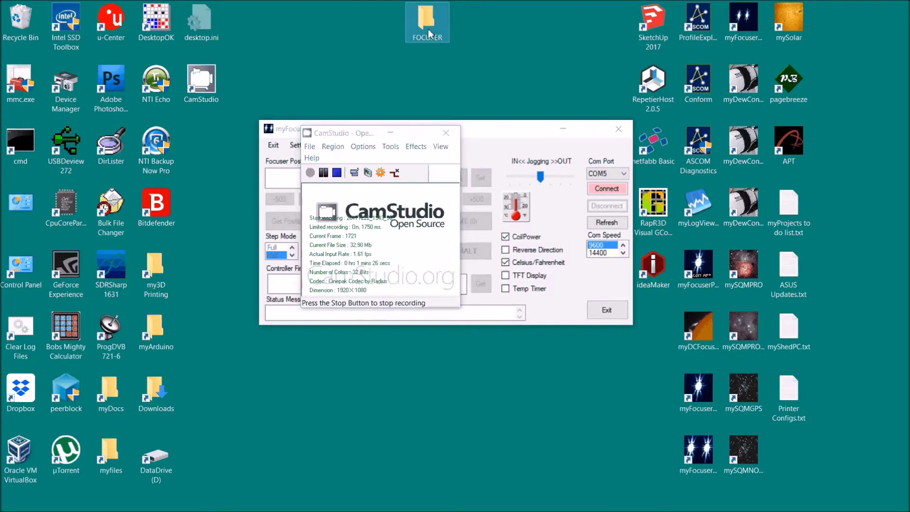
double_click(429, 33)
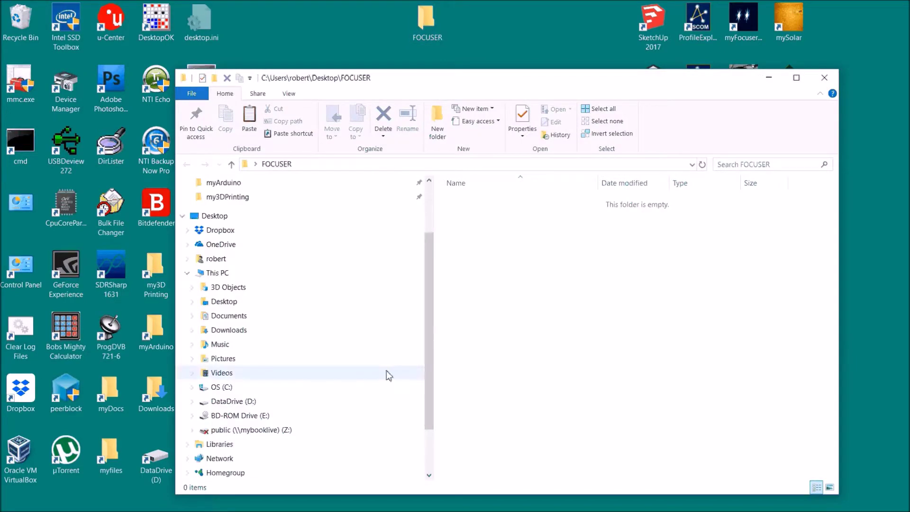
click(305, 331)
double_click(496, 229)
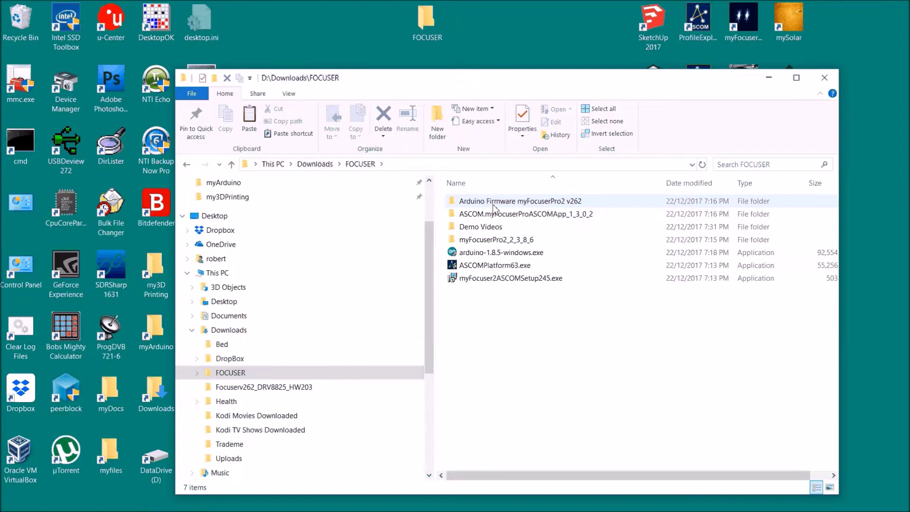
double_click(493, 205)
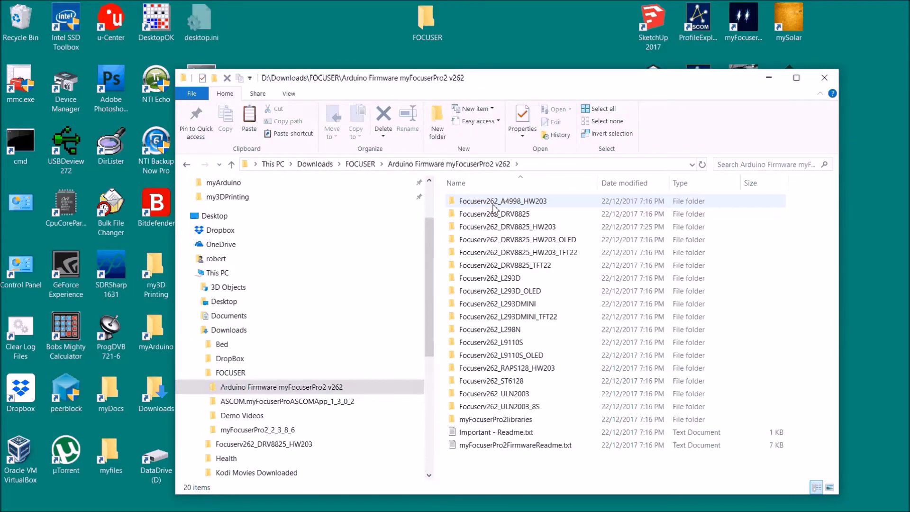
double_click(507, 227)
double_click(493, 206)
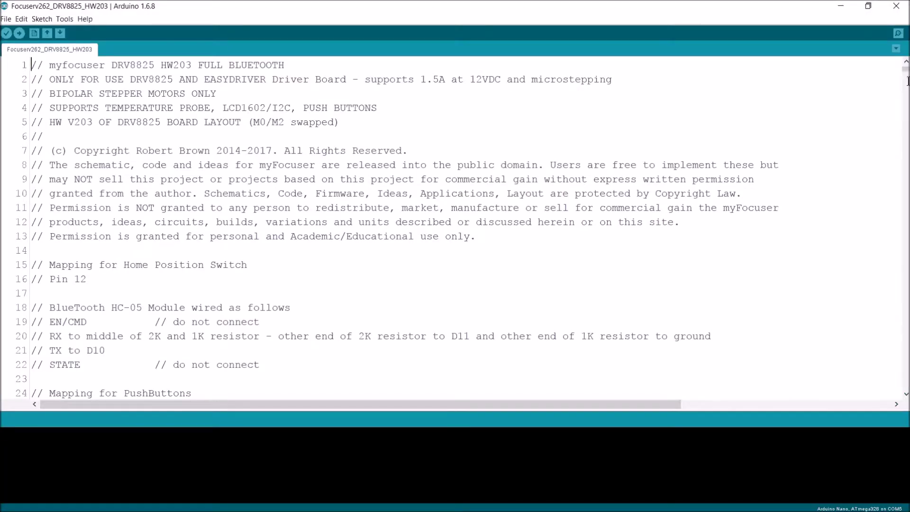
Prefix '#define BACKLASH 1' on line 77 with // to comment it out.
drag(906, 71, 905, 81)
scroll(76, 204, up, 3)
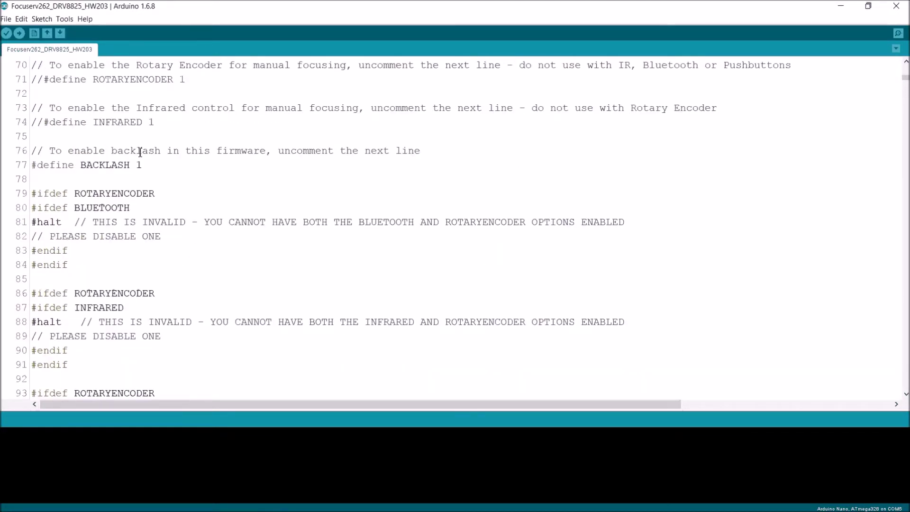
drag(165, 166, 2, 152)
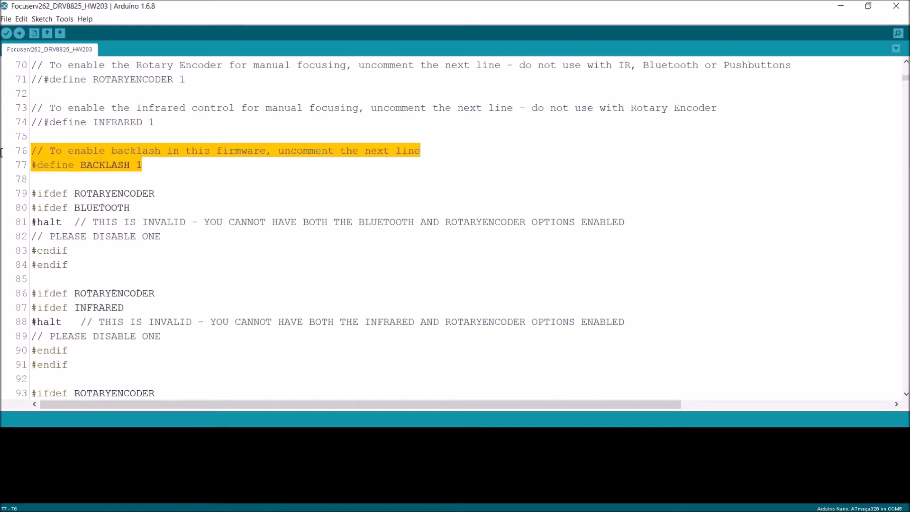
click(34, 165)
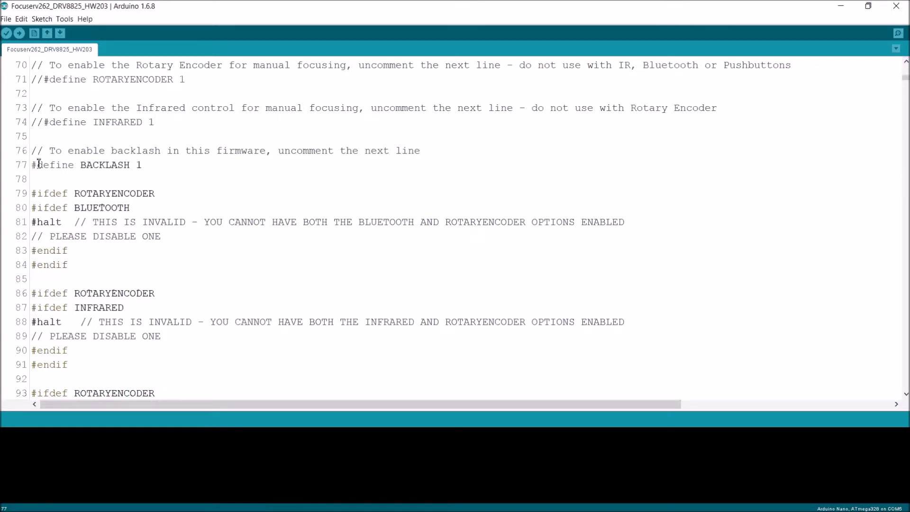
text(//)
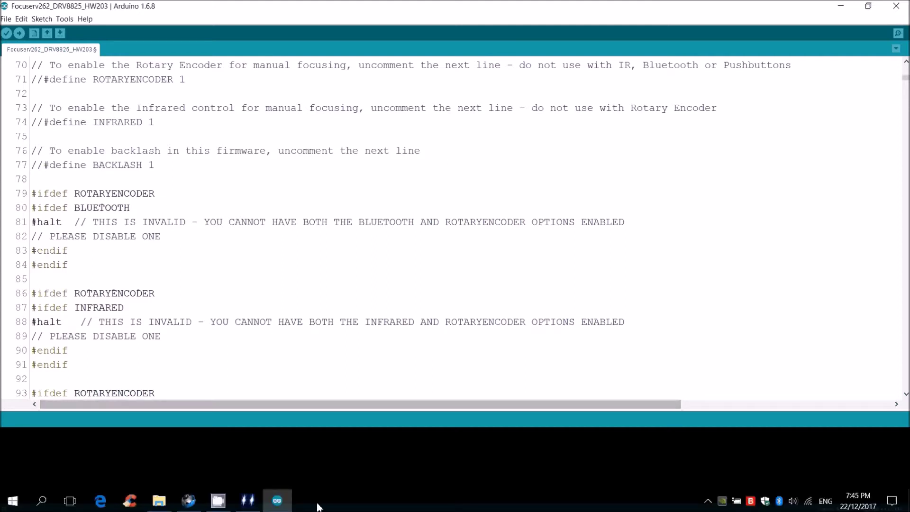
Close Extra Settings with Controller supports Backlash still ticked.
click(242, 506)
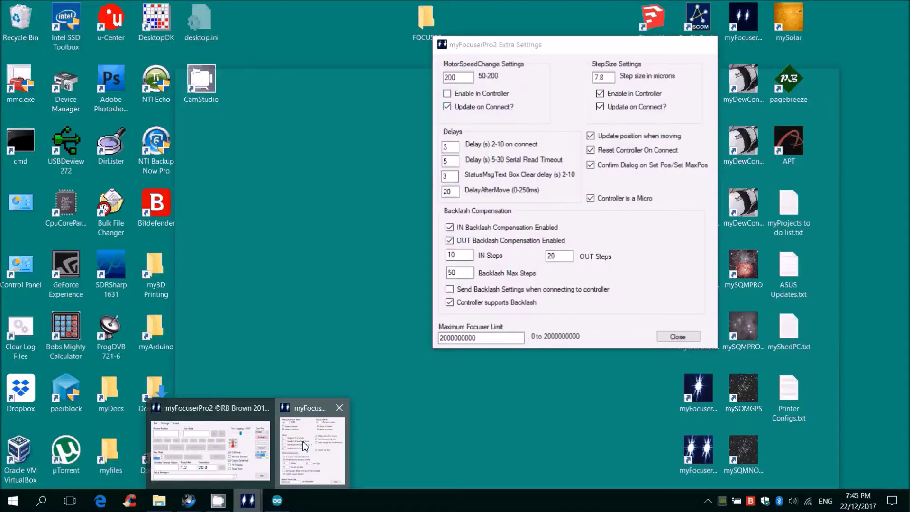
click(305, 446)
click(493, 306)
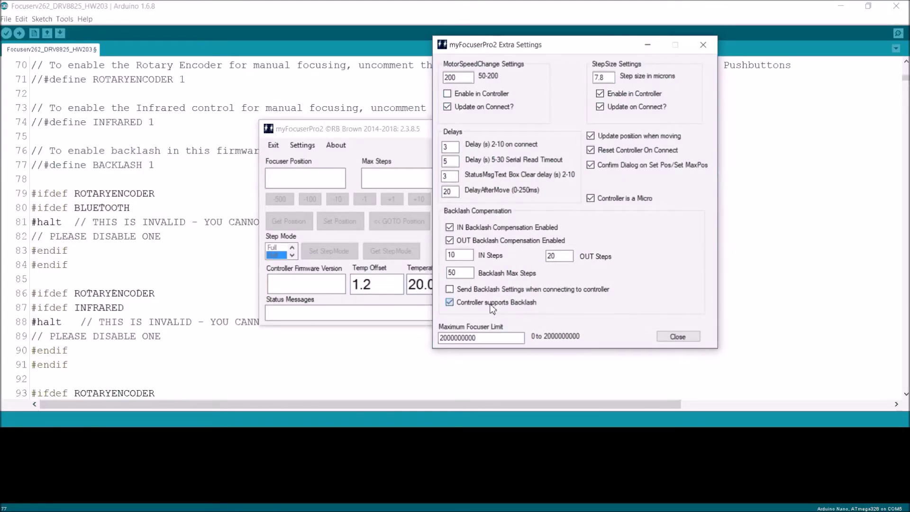
click(457, 303)
click(679, 336)
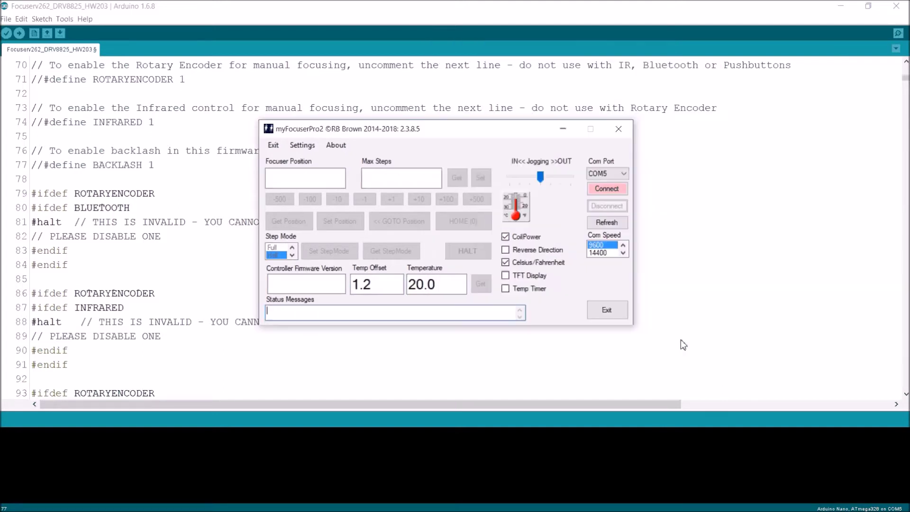
Connect to the focuser controller on COM5, then dismiss the Settings menu.
click(614, 189)
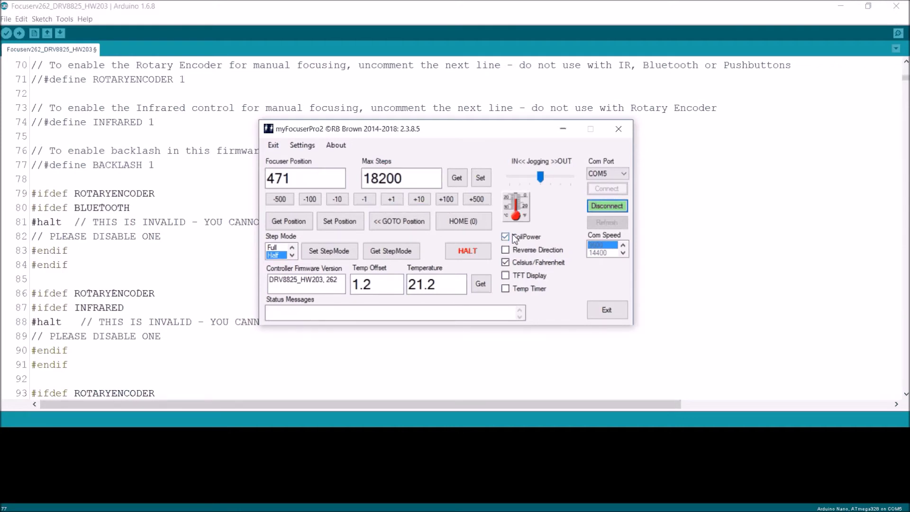
click(303, 145)
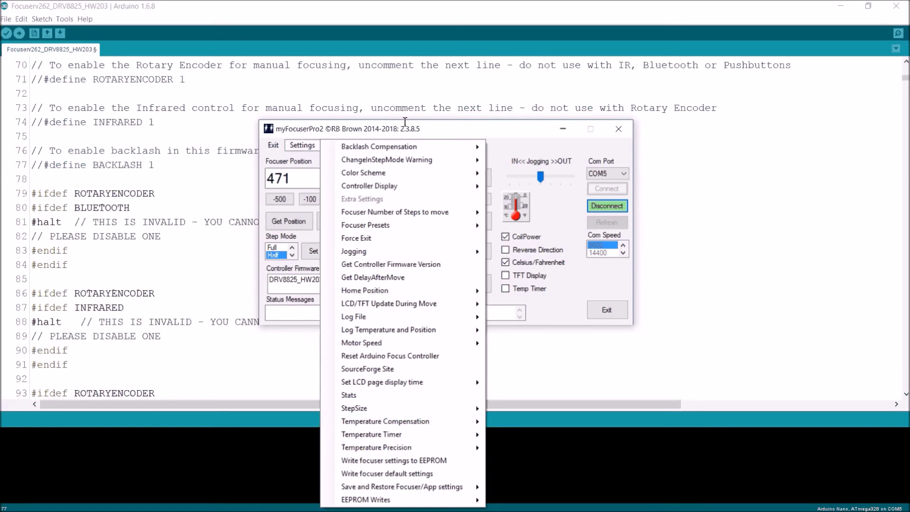
mouse_move(409, 186)
mouse_move(413, 144)
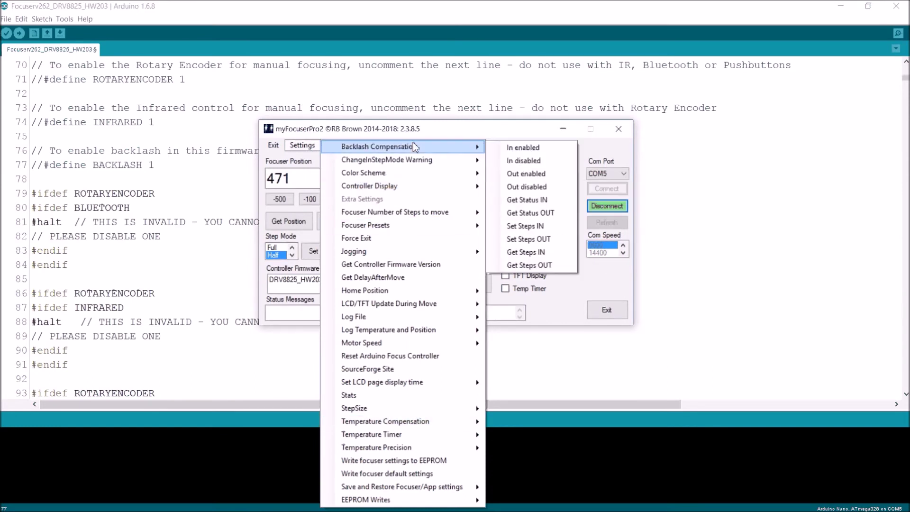
click(555, 314)
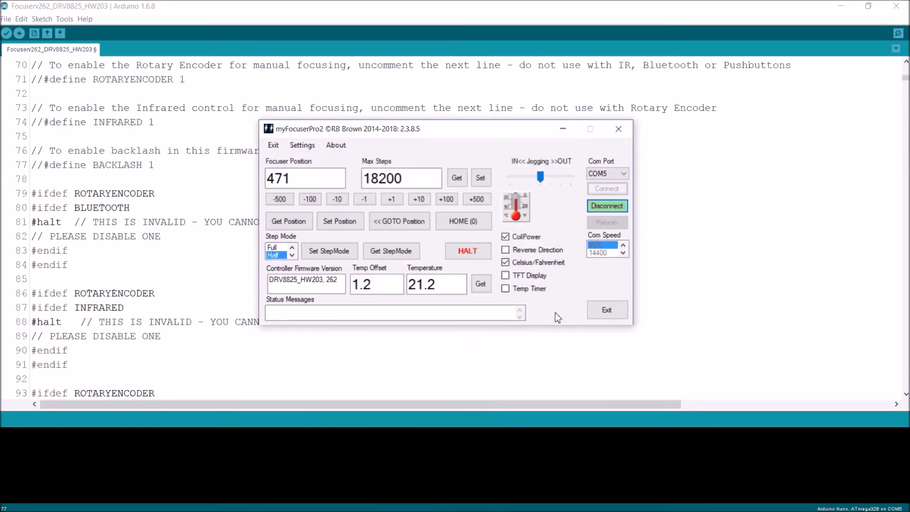